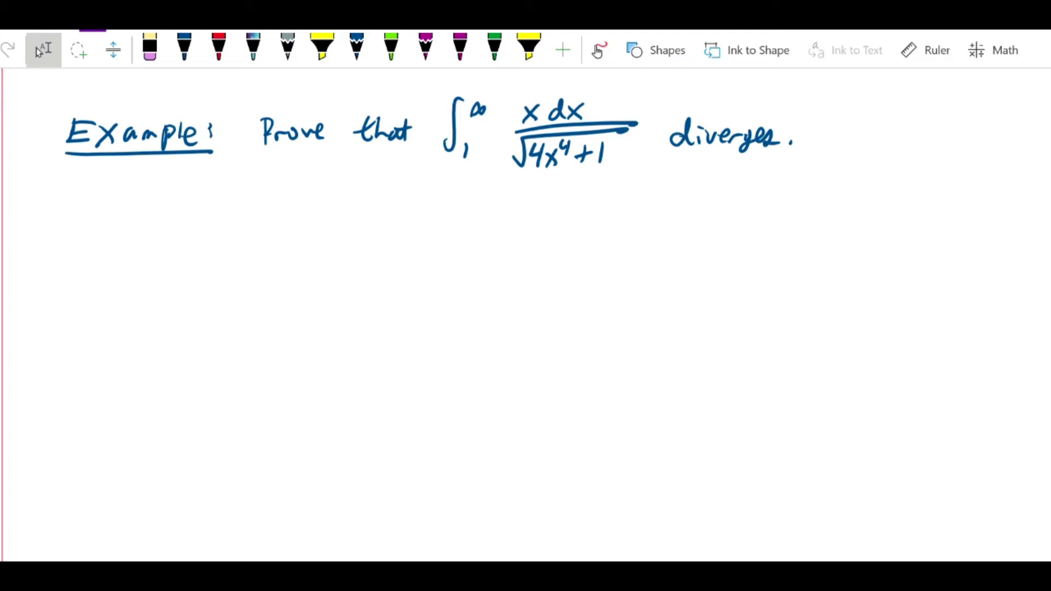
With the magenta pen, write √(4x⁴+1) > √(4x⁴) below the problem.
click(494, 46)
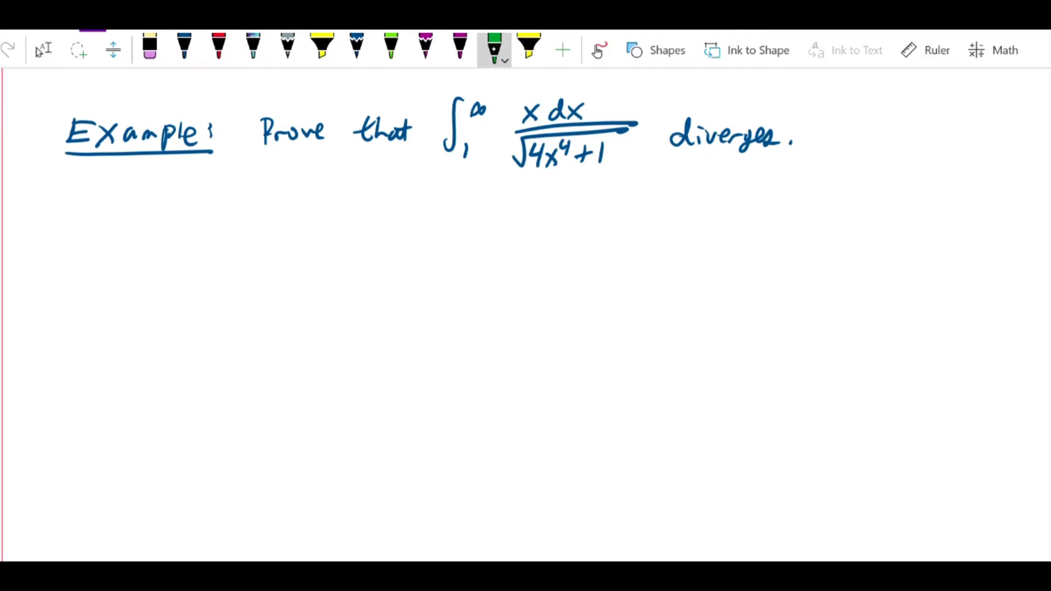
click(460, 46)
scroll(526, 312, up, 2)
scroll(525, 312, up, 8)
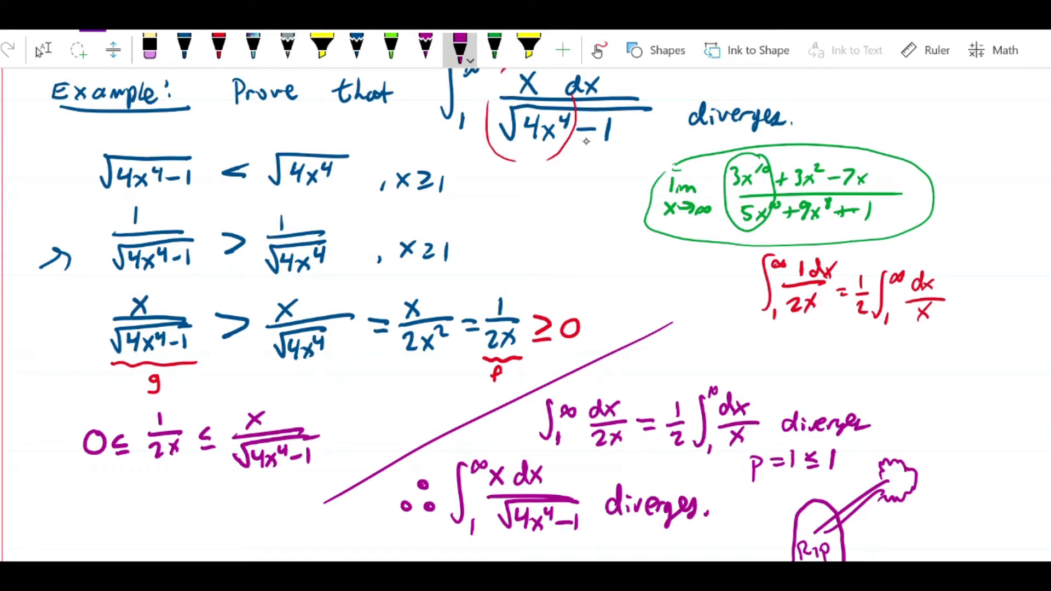
scroll(585, 139, down, 10)
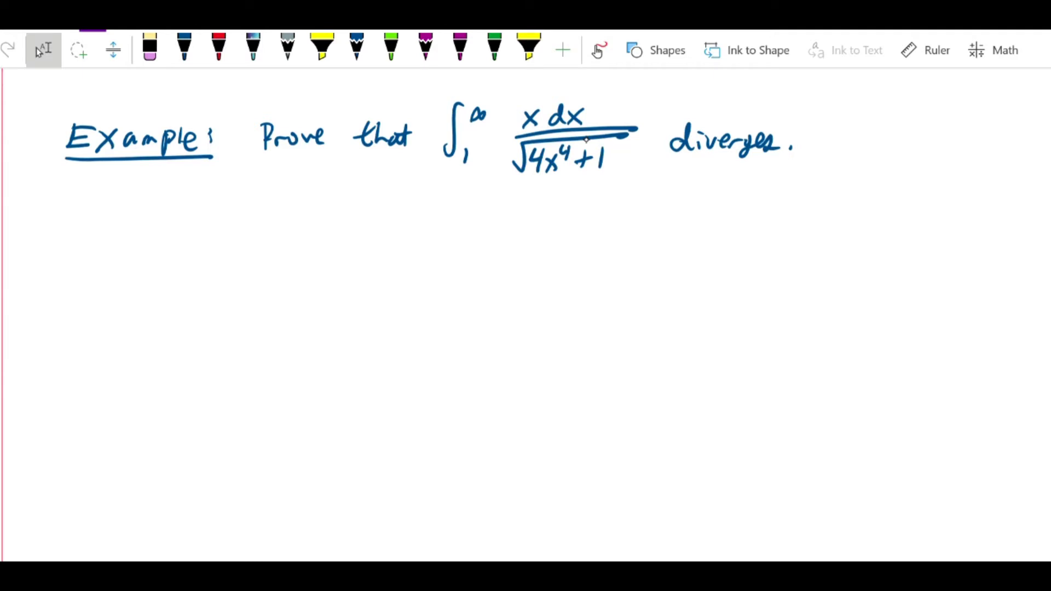
click(459, 48)
mouse_move(127, 199)
mouse_down()
mouse_move(121, 217)
mouse_move(216, 192)
mouse_move(140, 226)
mouse_up()
mouse_move(150, 212)
mouse_down()
mouse_move(161, 225)
mouse_move(150, 225)
mouse_up()
mouse_move(169, 202)
mouse_down()
mouse_move(174, 217)
mouse_move(189, 214)
mouse_up()
mouse_move(183, 207)
mouse_down()
mouse_move(182, 220)
mouse_move(200, 222)
mouse_move(263, 209)
mouse_move(244, 221)
mouse_move(331, 193)
mouse_move(296, 215)
mouse_up()
drag(294, 206, 294, 221)
mouse_move(299, 211)
mouse_down()
mouse_move(309, 224)
mouse_move(299, 224)
mouse_up()
drag(316, 204, 323, 214)
Write the reciprocal line 1/√(4x⁴+1) < 1/√(4x⁴).
mouse_move(159, 242)
mouse_down()
mouse_move(160, 253)
mouse_move(219, 264)
mouse_up()
mouse_move(132, 285)
mouse_down()
mouse_move(203, 275)
mouse_move(149, 285)
mouse_move(175, 299)
mouse_up()
drag(175, 288, 166, 299)
drag(179, 278, 196, 286)
drag(191, 279, 189, 295)
drag(205, 276, 203, 295)
drag(261, 264, 258, 283)
drag(296, 251, 296, 268)
drag(278, 272, 340, 270)
drag(279, 290, 328, 273)
drag(297, 286, 304, 299)
drag(309, 290, 308, 300)
drag(324, 284, 331, 290)
Start the third line with x/√(4x⁴+1).
drag(329, 284, 330, 299)
drag(154, 326, 167, 338)
mouse_move(168, 325)
mouse_down()
mouse_move(154, 338)
mouse_move(224, 338)
mouse_up()
mouse_move(140, 362)
mouse_down()
mouse_move(222, 348)
mouse_move(166, 383)
mouse_up()
mouse_move(173, 368)
mouse_down()
mouse_move(186, 383)
mouse_move(192, 372)
mouse_up()
drag(197, 373, 204, 372)
drag(215, 364, 215, 381)
Continue the third line with < x/√(4x⁴).
drag(268, 344, 275, 360)
drag(300, 325, 315, 341)
mouse_move(321, 324)
mouse_down()
mouse_move(298, 345)
mouse_move(374, 344)
mouse_up()
drag(304, 375, 371, 358)
drag(324, 371, 331, 390)
mouse_move(339, 378)
mouse_down()
mouse_move(350, 389)
mouse_move(339, 390)
mouse_up()
drag(360, 370, 366, 374)
drag(365, 366, 365, 383)
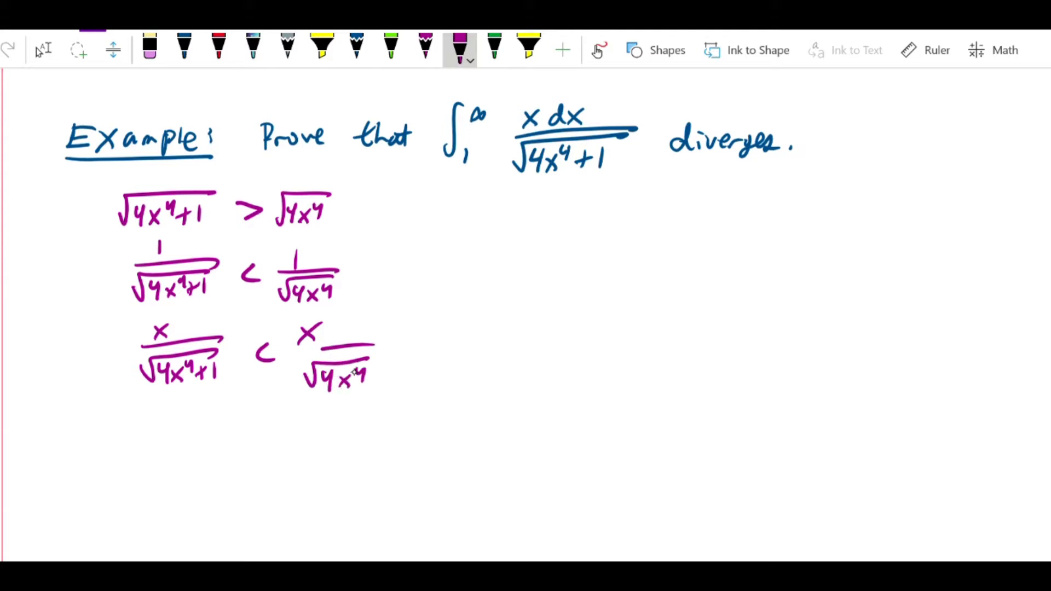
Simplify to = x/(2x²) = 1/(2x), and underline √(4x⁴+1) and 2x.
mouse_move(387, 347)
mouse_down()
mouse_move(441, 341)
mouse_move(426, 342)
mouse_up()
mouse_move(417, 349)
mouse_down()
mouse_move(445, 331)
mouse_move(480, 346)
mouse_up()
drag(414, 369, 454, 385)
key(ctrl+z)
mouse_move(454, 366)
mouse_down()
mouse_move(438, 385)
mouse_move(467, 371)
mouse_up()
mouse_move(492, 356)
mouse_down()
mouse_move(508, 361)
mouse_move(534, 344)
mouse_up()
drag(545, 332, 520, 347)
mouse_move(518, 358)
mouse_down()
mouse_move(557, 352)
mouse_move(529, 346)
mouse_up()
drag(517, 372, 529, 385)
drag(532, 370, 546, 385)
drag(546, 368, 532, 385)
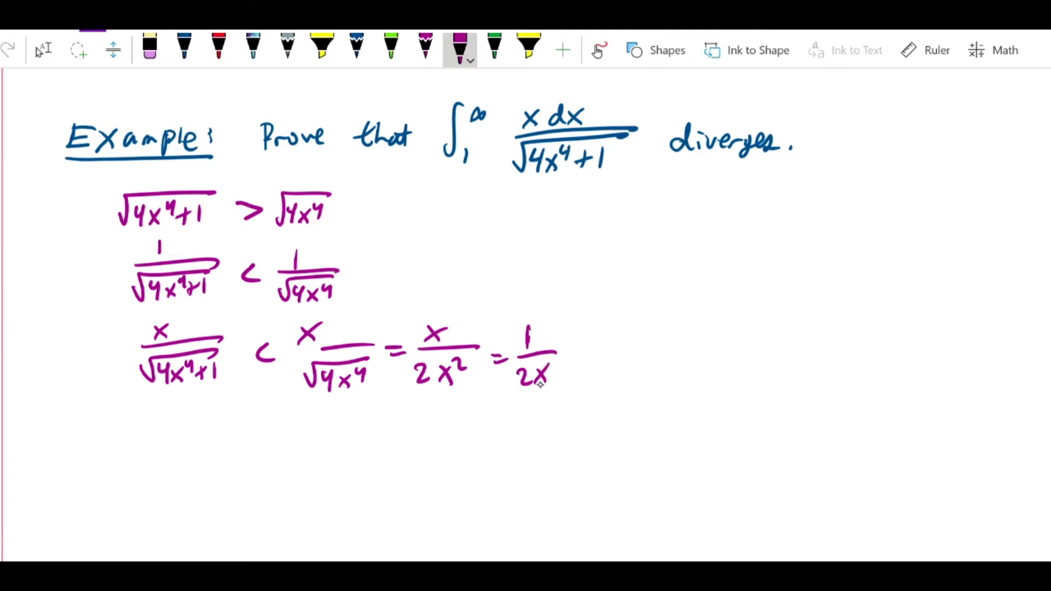
drag(145, 397, 235, 399)
drag(506, 398, 575, 400)
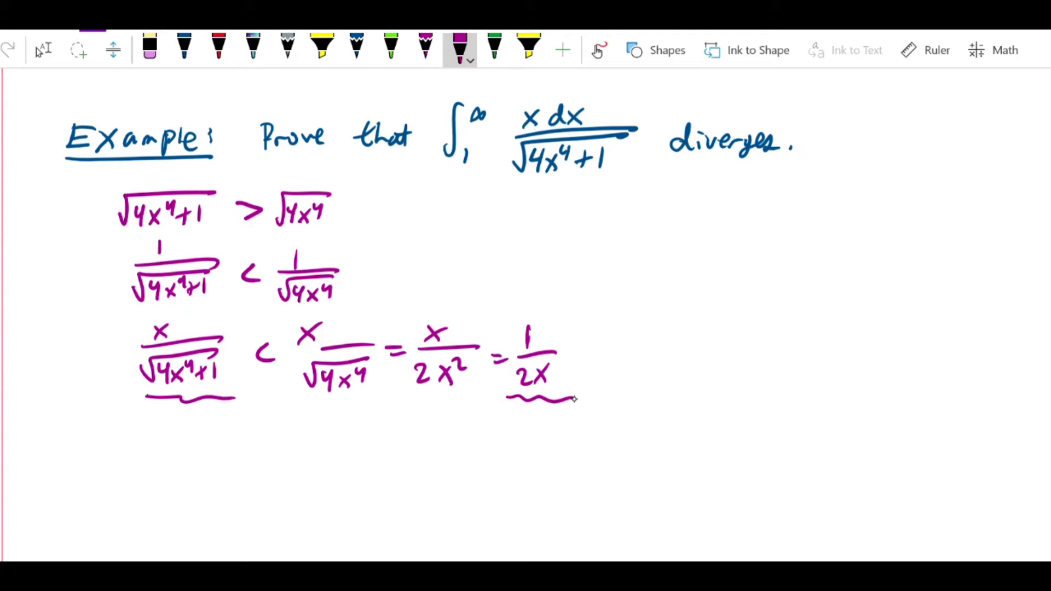
Write '∫₁^∞ dx/2x diverges' beside 1/(2x).
mouse_move(627, 336)
mouse_down()
mouse_move(611, 385)
mouse_move(632, 391)
mouse_move(648, 350)
mouse_move(664, 355)
mouse_move(670, 333)
mouse_up()
mouse_move(674, 345)
mouse_down()
mouse_move(692, 354)
mouse_move(687, 364)
mouse_up()
mouse_move(656, 377)
mouse_down()
mouse_move(672, 383)
mouse_move(726, 360)
mouse_up()
mouse_move(722, 372)
mouse_down()
mouse_move(731, 383)
mouse_move(760, 374)
mouse_move(753, 395)
mouse_move(788, 383)
mouse_up()
drag(767, 379, 773, 374)
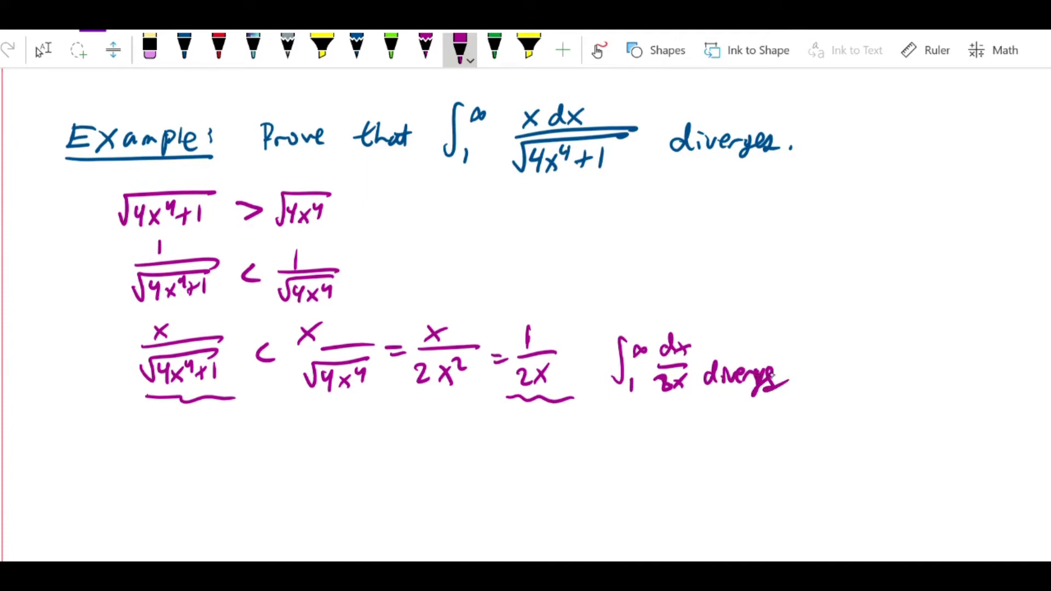
Turn the left fraction into an integral from 1 to ∞ with dx, and underline it.
mouse_move(112, 389)
mouse_down()
mouse_move(121, 329)
mouse_move(127, 398)
mouse_up()
mouse_move(127, 339)
mouse_down()
mouse_move(191, 316)
mouse_move(206, 323)
mouse_up()
drag(198, 320, 189, 336)
drag(116, 406, 207, 403)
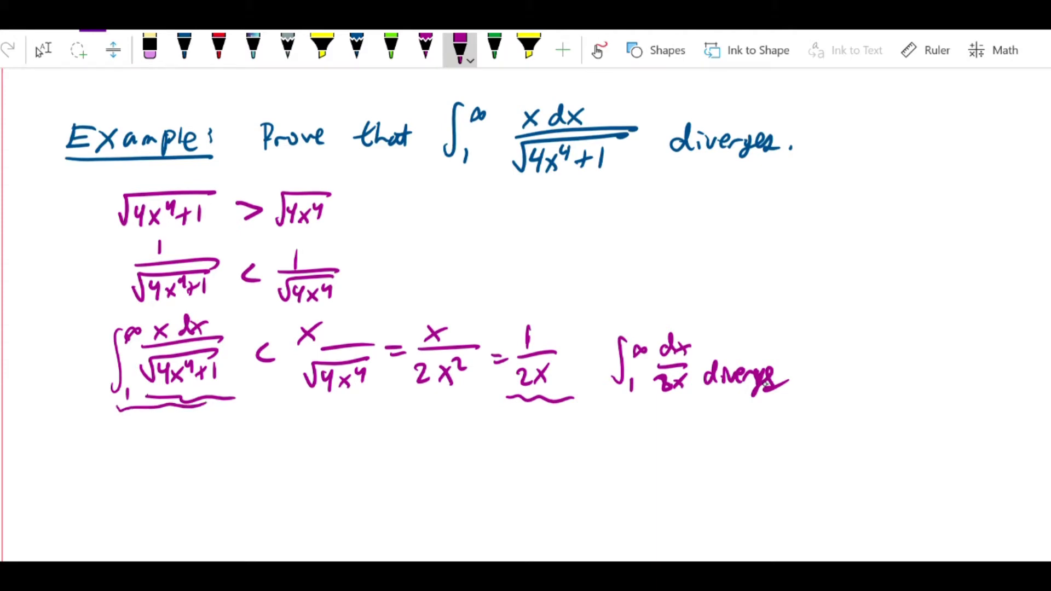
Sketch axes and a decreasing curve at right, starting the label y = 1/2x.
drag(797, 251, 801, 336)
drag(740, 304, 912, 311)
mouse_move(805, 229)
mouse_down()
mouse_move(882, 292)
mouse_move(952, 290)
mouse_up()
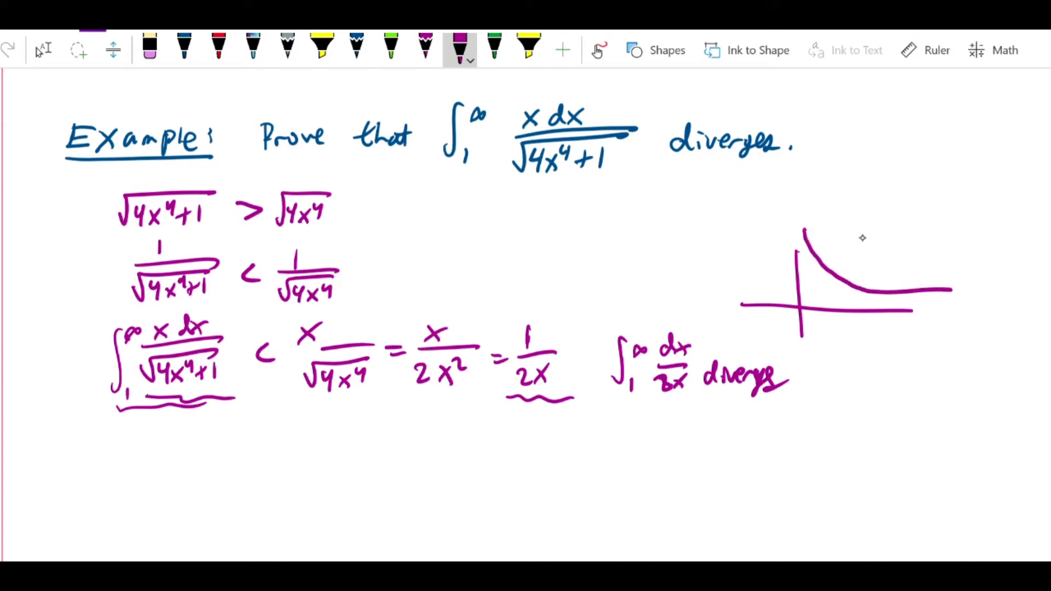
mouse_move(833, 226)
mouse_down()
mouse_move(837, 246)
mouse_move(859, 231)
mouse_up()
Finish the y = 1/2x label and draw a green curve below the magenta one.
drag(849, 238, 861, 237)
mouse_move(863, 223)
mouse_down()
mouse_move(864, 235)
mouse_move(892, 247)
mouse_up()
click(494, 47)
mouse_move(800, 252)
mouse_down()
mouse_move(818, 284)
mouse_move(937, 305)
mouse_up()
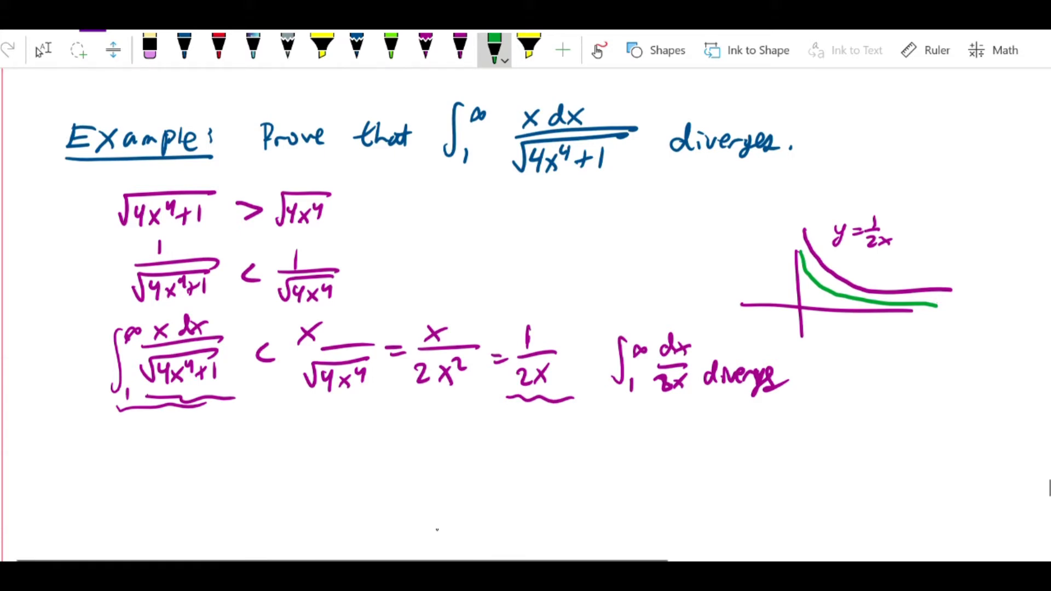
Lasso-select all the working below the problem and delete it.
click(43, 50)
drag(43, 167, 975, 475)
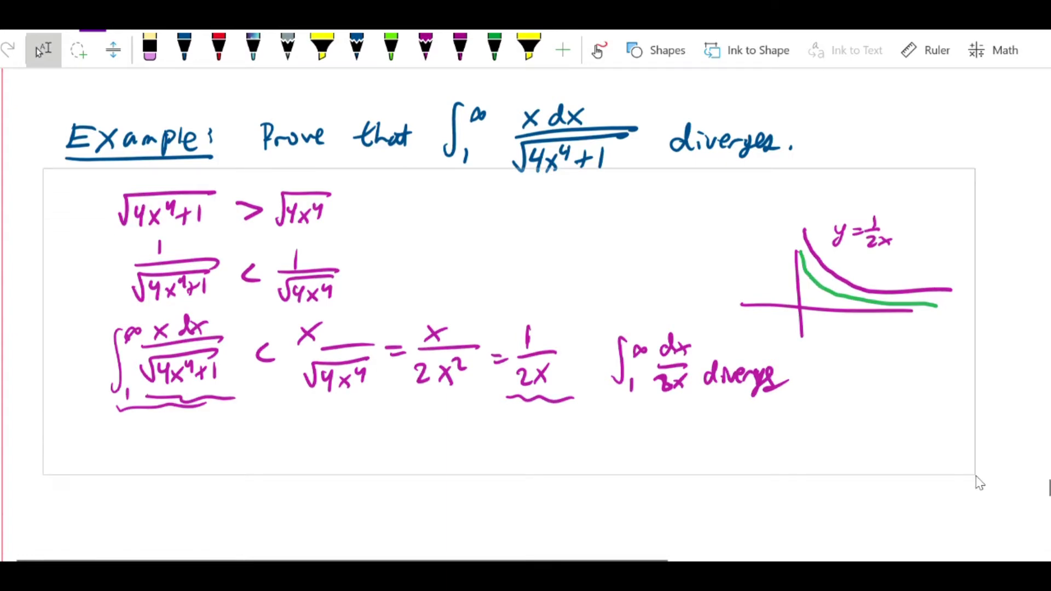
right_click(798, 263)
click(881, 372)
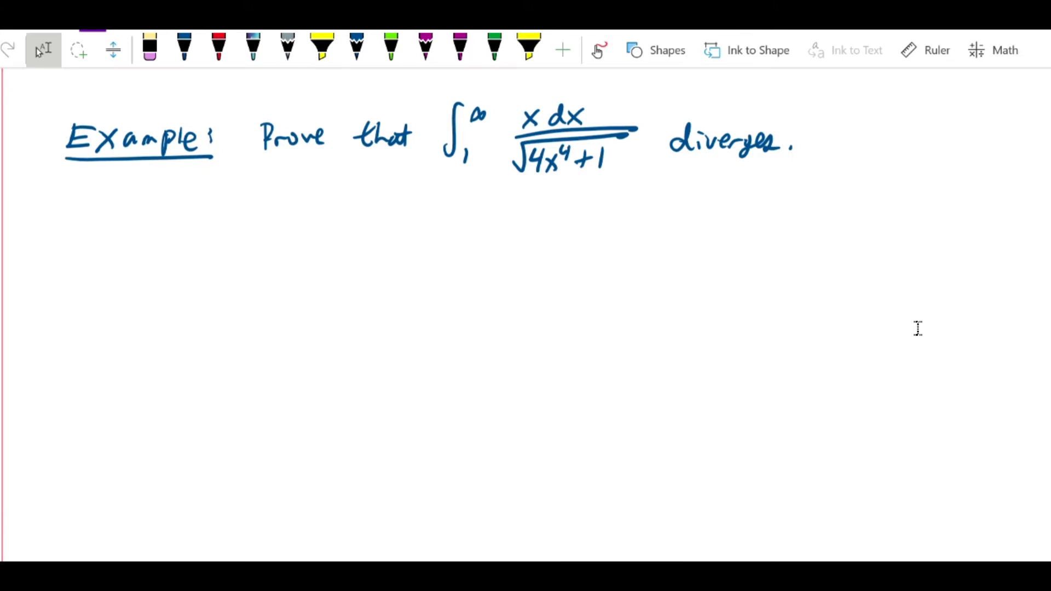
click(494, 50)
In green, write 1 ≤ x⁴ with the condition x ≥ 1.
drag(145, 204, 144, 225)
key(Escape)
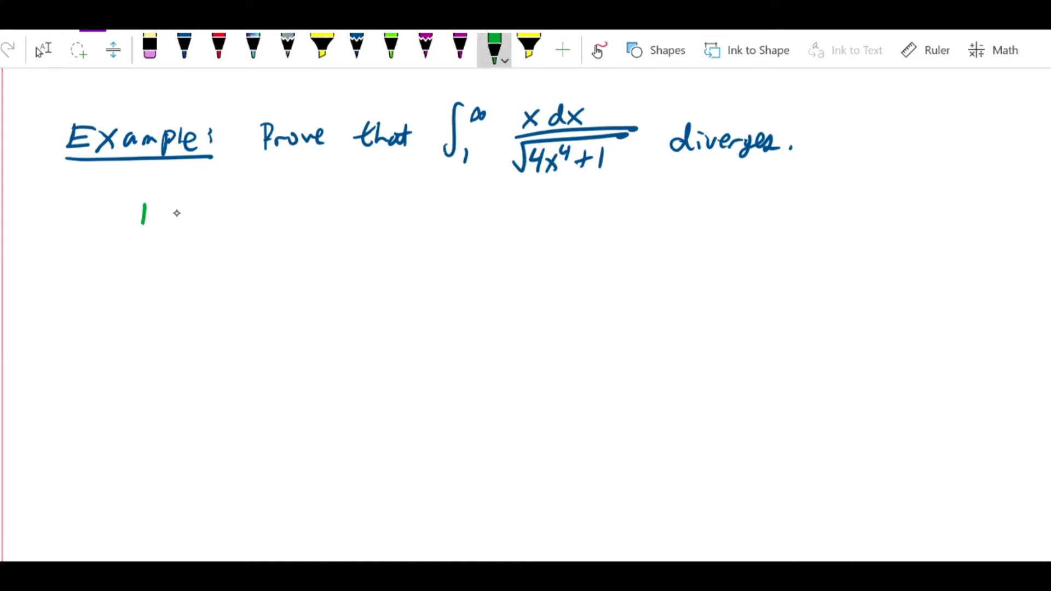
mouse_move(180, 206)
mouse_down()
mouse_move(182, 221)
mouse_move(212, 225)
mouse_up()
mouse_move(213, 208)
mouse_down()
mouse_move(198, 227)
mouse_move(226, 211)
mouse_up()
drag(386, 207, 386, 223)
mouse_move(406, 205)
mouse_down()
mouse_move(406, 217)
mouse_move(423, 221)
mouse_up()
drag(436, 205, 435, 222)
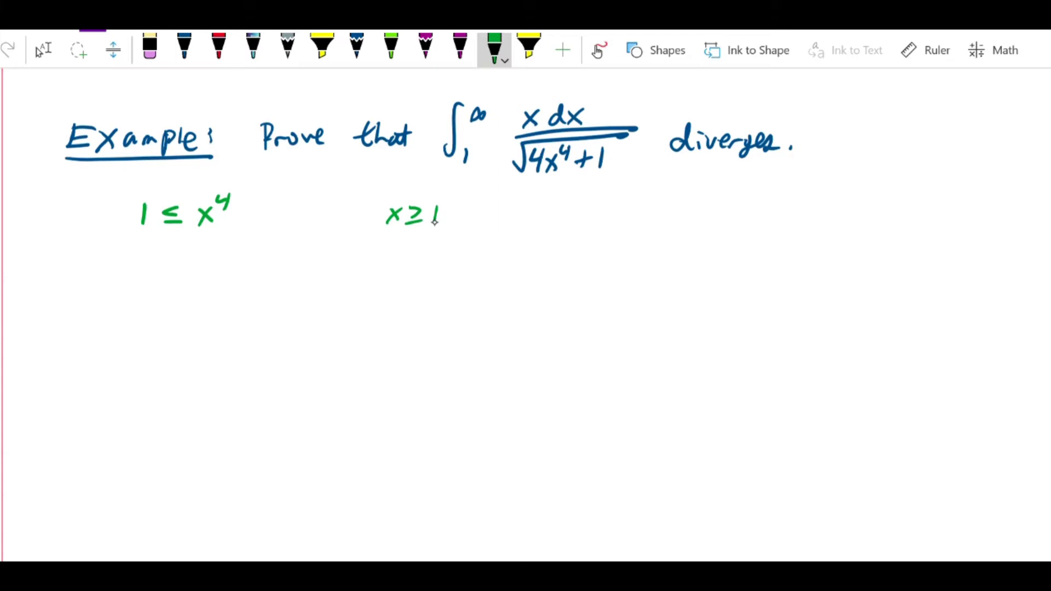
Write √(4x⁴+1) ≤ √(4x⁴+x⁴) on the next line.
mouse_move(80, 273)
mouse_down()
mouse_move(90, 254)
mouse_move(170, 255)
mouse_move(100, 271)
mouse_move(113, 274)
mouse_up()
mouse_move(107, 261)
mouse_down()
mouse_move(108, 283)
mouse_move(126, 283)
mouse_up()
drag(126, 267, 135, 266)
drag(136, 256, 145, 280)
mouse_move(160, 264)
mouse_down()
mouse_move(160, 278)
mouse_move(209, 278)
mouse_move(238, 256)
mouse_move(307, 254)
mouse_up()
drag(244, 264, 251, 276)
drag(249, 267, 247, 284)
mouse_move(253, 271)
mouse_down()
mouse_move(263, 283)
mouse_move(254, 283)
mouse_up()
mouse_move(266, 261)
mouse_down()
mouse_move(269, 276)
mouse_move(285, 274)
mouse_up()
drag(288, 267, 301, 283)
mouse_move(300, 267)
mouse_down()
mouse_move(289, 284)
mouse_move(312, 266)
mouse_up()
mouse_move(310, 259)
mouse_down()
mouse_move(310, 270)
mouse_move(327, 254)
mouse_up()
Underline in red the 1 and x⁴ in 1 ≤ x⁴ and in both roots.
click(218, 46)
drag(137, 232, 219, 232)
drag(152, 290, 169, 291)
drag(314, 286, 287, 289)
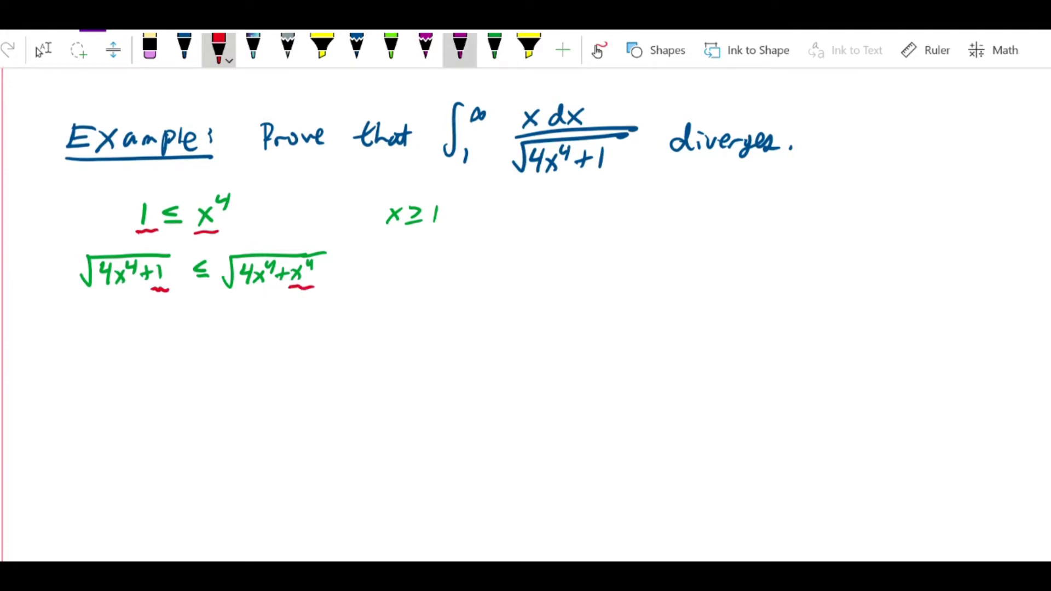
click(494, 47)
Append = √(5x⁴) in green.
drag(337, 269, 350, 268)
mouse_move(339, 275)
mouse_down()
mouse_move(445, 253)
mouse_move(384, 283)
mouse_up()
mouse_move(406, 271)
mouse_down()
mouse_move(419, 282)
mouse_move(406, 282)
mouse_up()
drag(425, 262, 429, 276)
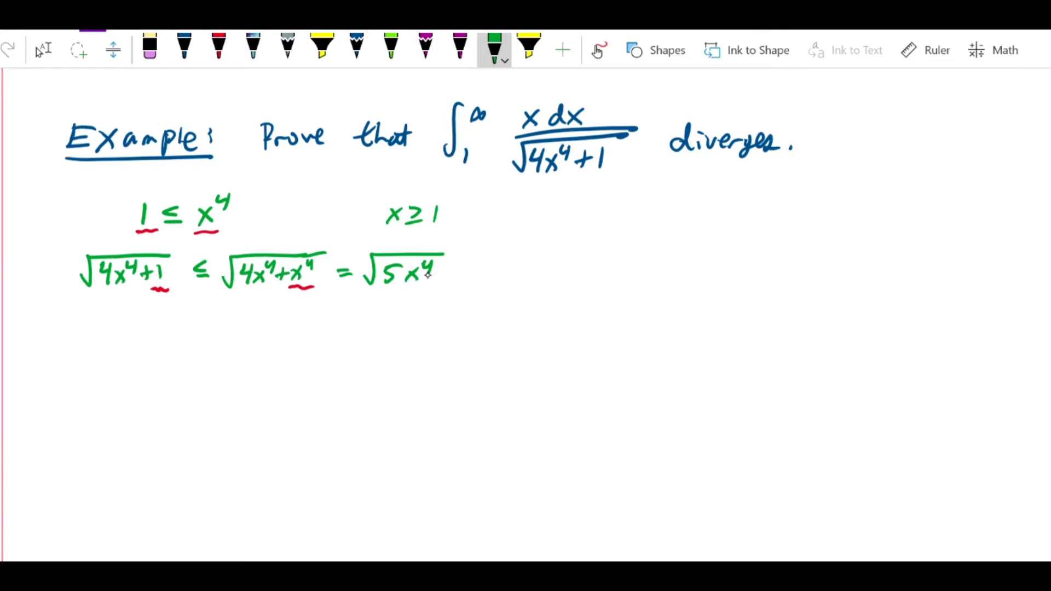
Begin the reciprocal line 1/√(4x⁴+1) ≥ below.
mouse_move(121, 314)
mouse_down()
mouse_move(121, 326)
mouse_move(185, 327)
mouse_up()
drag(100, 355, 179, 332)
mouse_move(121, 345)
mouse_down()
mouse_move(124, 365)
mouse_move(140, 366)
mouse_up()
mouse_move(141, 350)
mouse_down()
mouse_move(132, 368)
mouse_move(154, 351)
mouse_up()
mouse_move(151, 336)
mouse_down()
mouse_move(151, 355)
mouse_move(166, 351)
mouse_up()
mouse_move(161, 346)
mouse_down()
mouse_move(161, 359)
mouse_move(174, 362)
mouse_up()
drag(202, 324, 202, 338)
drag(202, 344, 219, 344)
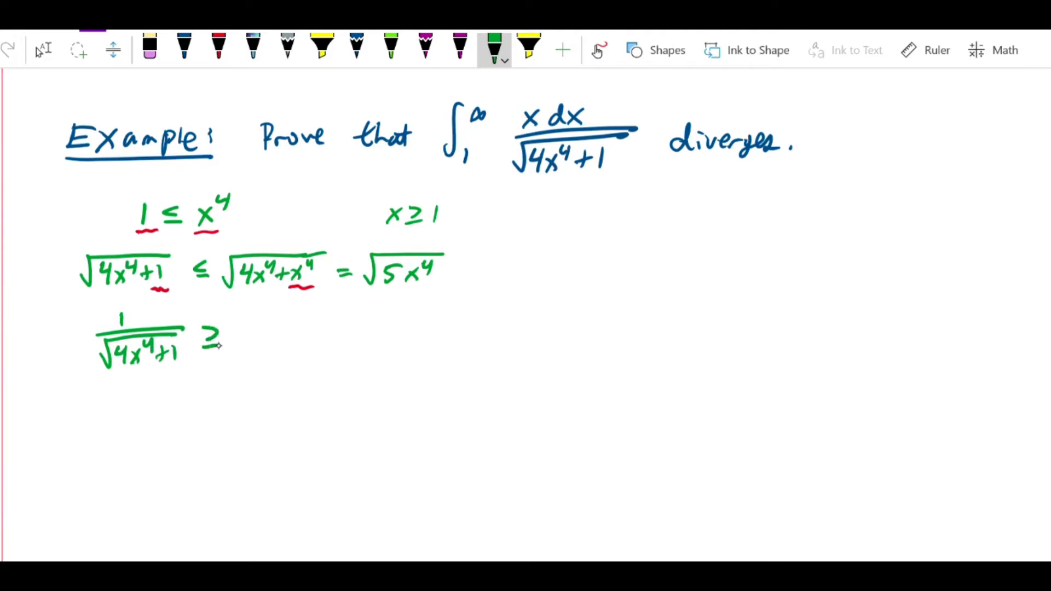
Complete the right side as 1/√(5x⁴).
mouse_move(261, 311)
mouse_down()
mouse_move(261, 324)
mouse_move(331, 324)
mouse_up()
mouse_move(250, 351)
mouse_down()
mouse_move(256, 360)
mouse_move(314, 331)
mouse_move(264, 359)
mouse_move(278, 341)
mouse_move(289, 358)
mouse_up()
drag(289, 346, 279, 359)
drag(297, 334, 304, 343)
drag(303, 333, 296, 341)
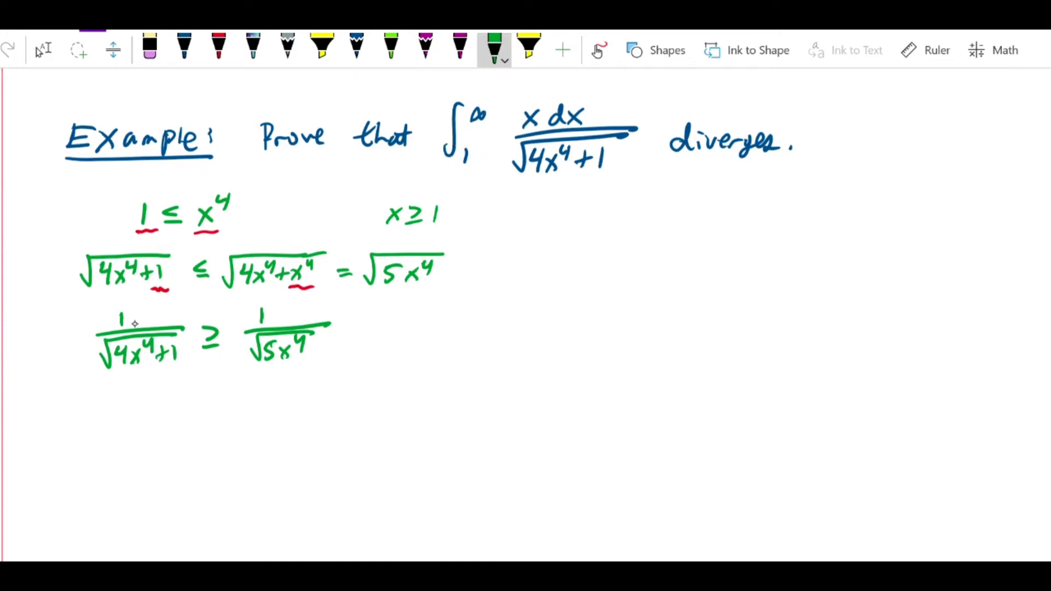
Replace both numerators 1 with x and wave-underline √(4x⁴+1) and √(5x⁴).
drag(121, 322, 137, 310)
drag(261, 320, 260, 301)
drag(123, 306, 138, 327)
drag(137, 305, 121, 327)
drag(273, 309, 282, 319)
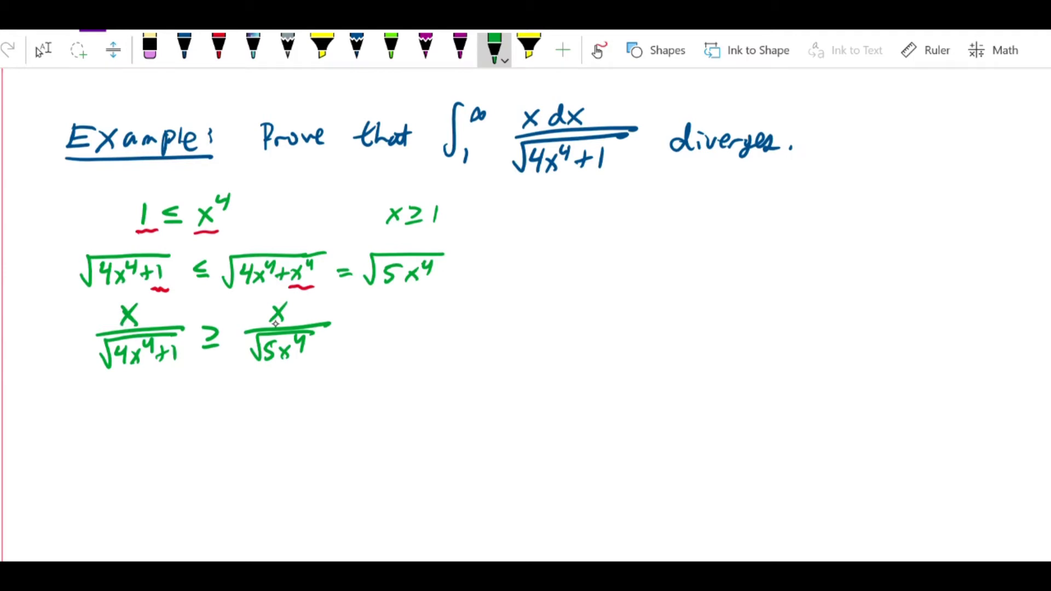
drag(95, 379, 181, 382)
drag(247, 370, 329, 371)
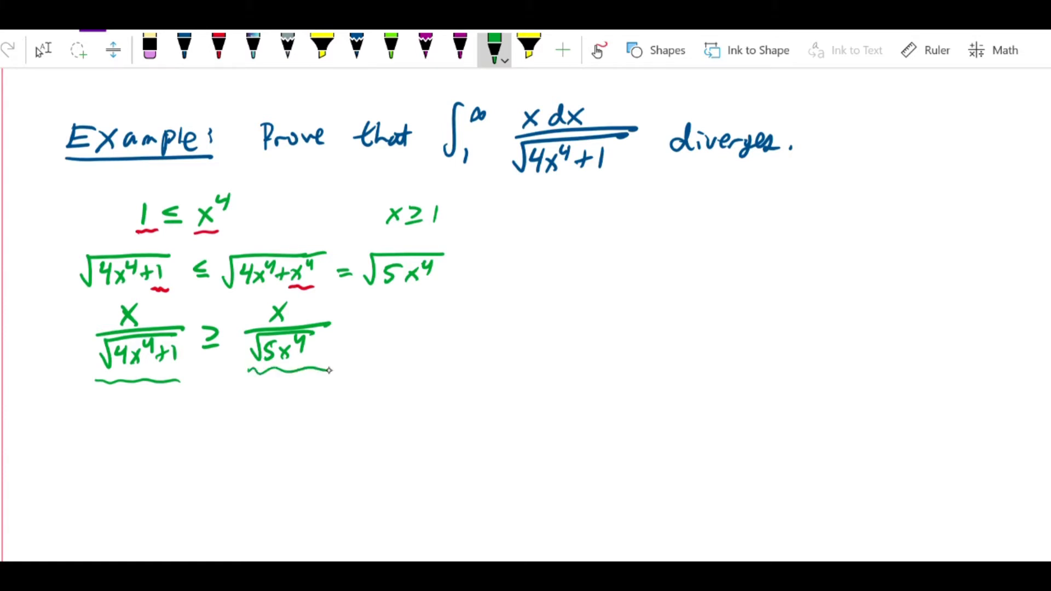
Simplify to = x/(√5·x²) = 1/(√5·x).
mouse_move(343, 330)
mouse_down()
mouse_move(364, 336)
mouse_move(406, 322)
mouse_up()
mouse_move(406, 308)
mouse_down()
mouse_move(378, 330)
mouse_move(392, 337)
mouse_move(386, 358)
mouse_move(404, 336)
mouse_move(435, 356)
mouse_move(422, 358)
mouse_up()
drag(432, 331, 464, 340)
drag(490, 305, 491, 318)
drag(474, 326, 521, 325)
mouse_move(465, 342)
mouse_down()
mouse_move(476, 331)
mouse_move(483, 352)
mouse_move(491, 340)
mouse_move(510, 357)
mouse_move(500, 355)
mouse_up()
click(494, 347)
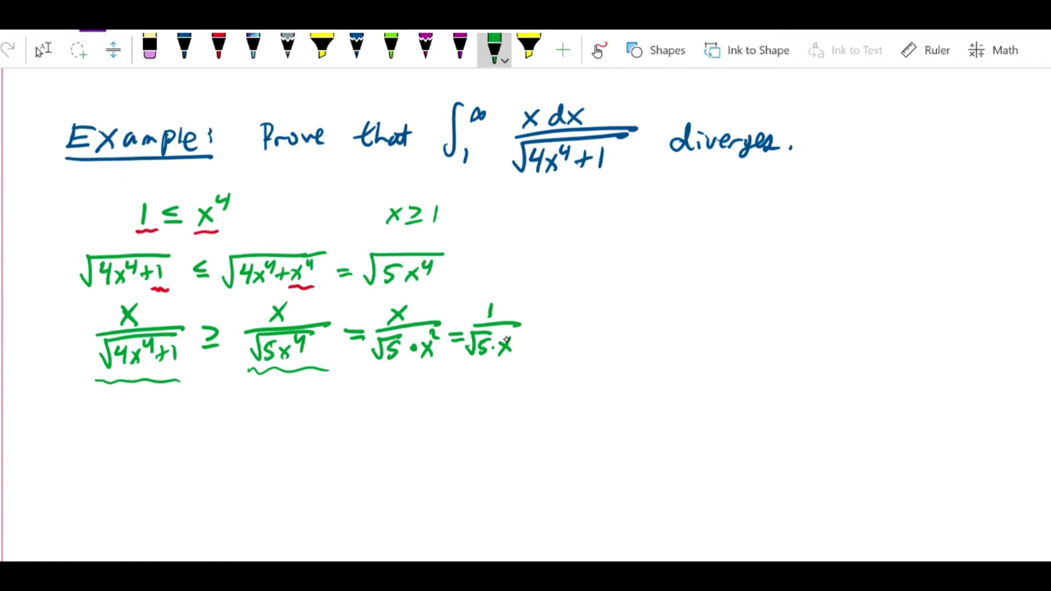
Start a new line with 0 ≤.
mouse_move(97, 419)
mouse_down()
mouse_move(92, 426)
mouse_move(97, 419)
mouse_up()
mouse_move(136, 418)
mouse_down()
mouse_move(127, 424)
mouse_move(136, 435)
mouse_up()
drag(123, 441, 140, 440)
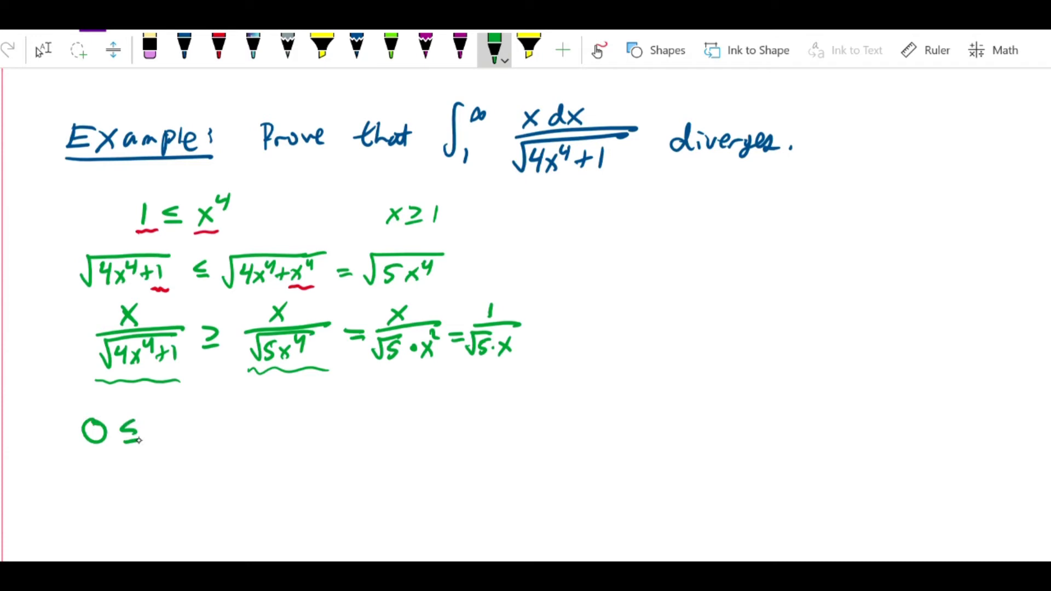